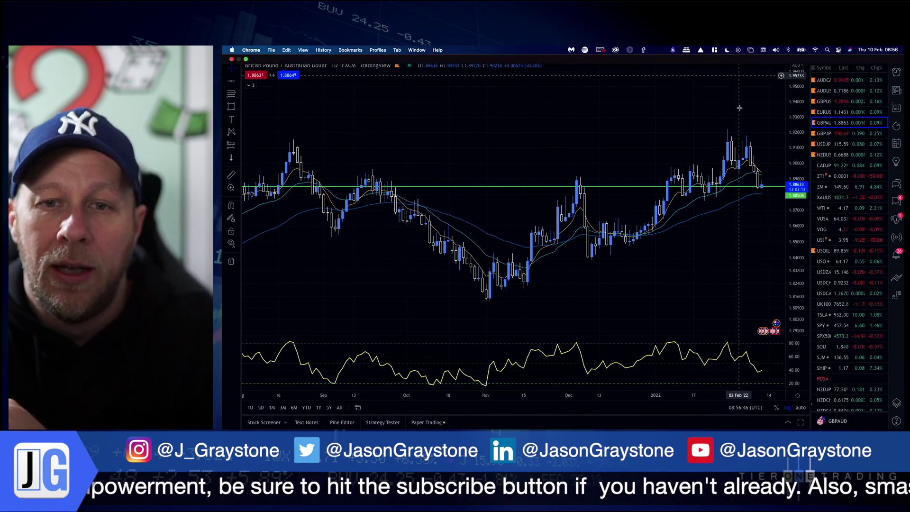
Change the GBP/AUD chart interval from daily to 4-hour (240).
left_click_drag(738, 108, 733, 110)
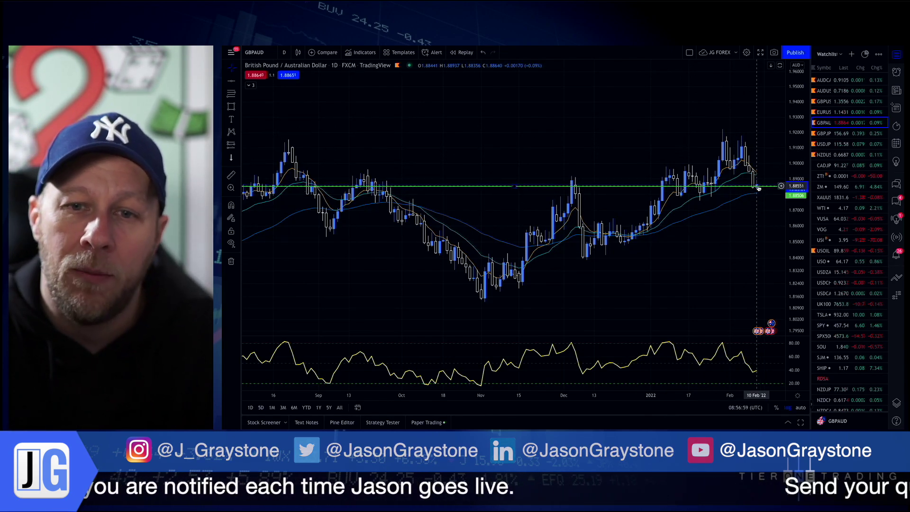
scroll(758, 188, "down", 1)
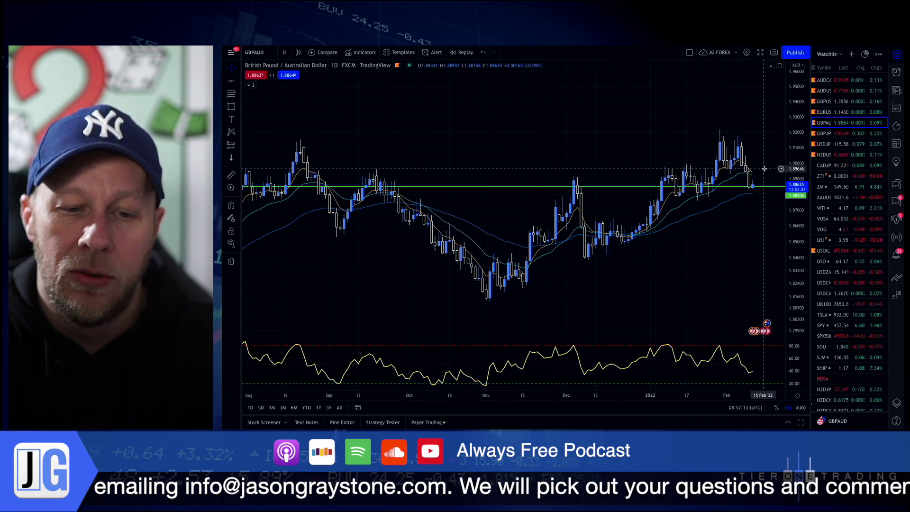
type("240")
key("Return")
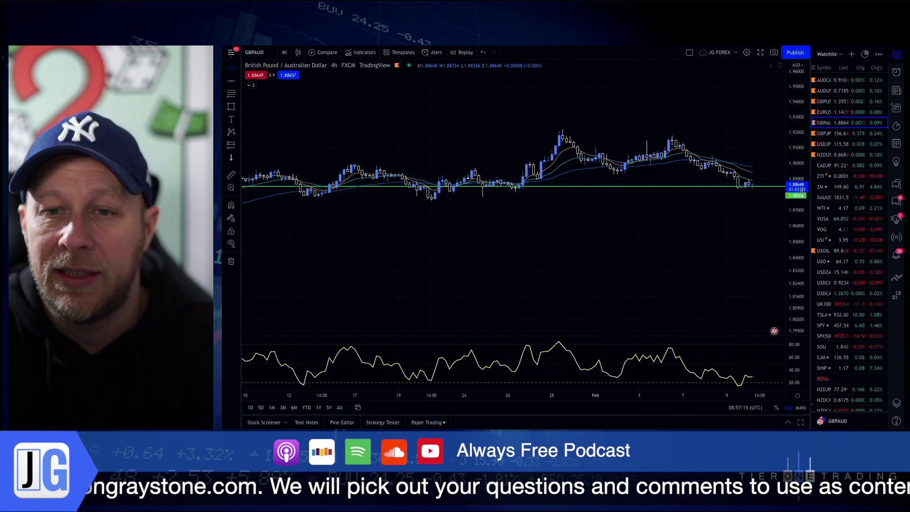
Rescale the price axis and pan so the recent 4-hour swings and latest candles fill the view.
left_click_drag(801, 190, 797, 88)
left_click_drag(739, 112, 730, 138)
scroll(715, 155, "up", 2)
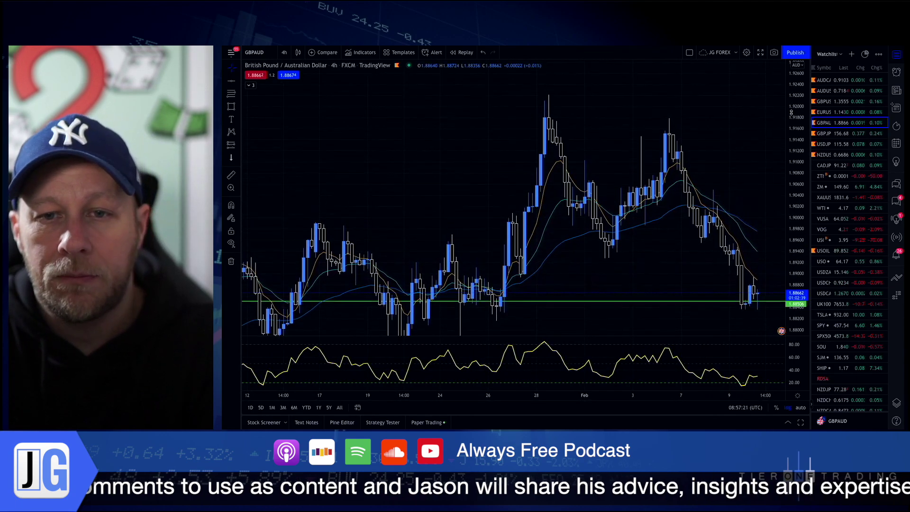
left_click_drag(791, 113, 794, 142)
left_click_drag(749, 285, 748, 260)
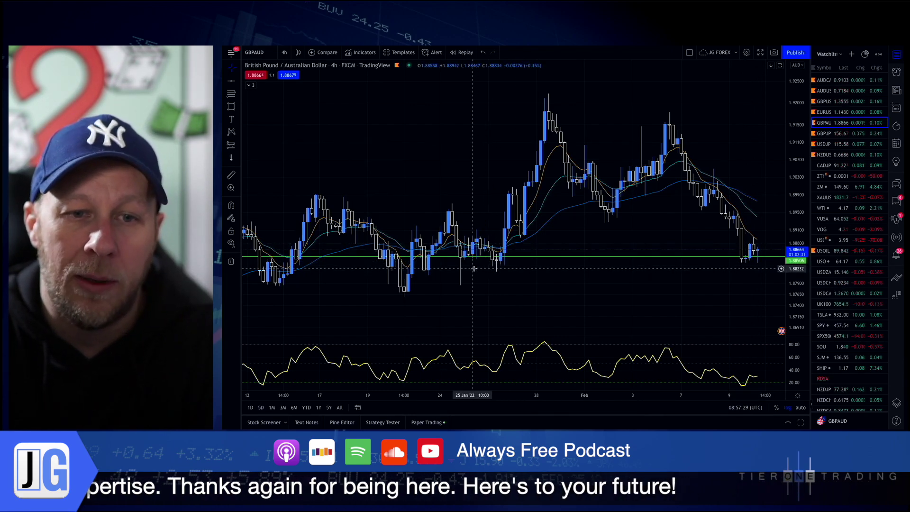
left_click_drag(480, 261, 550, 261)
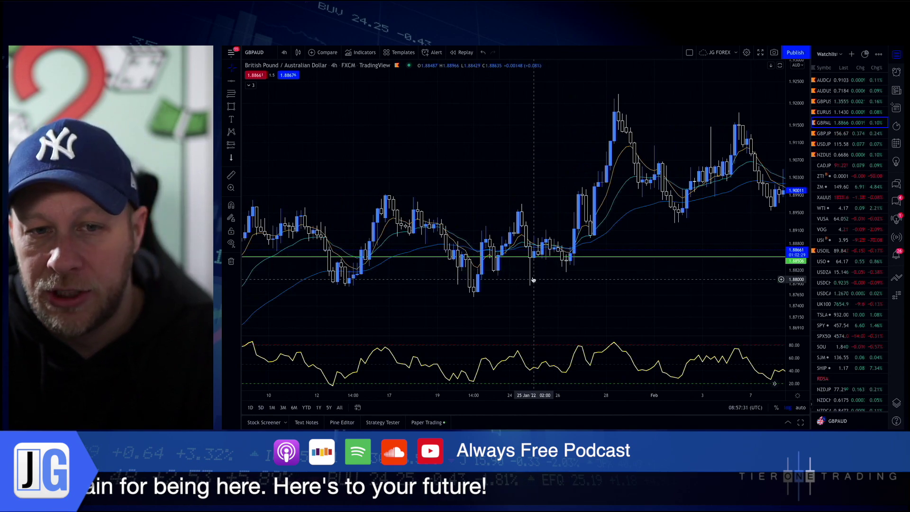
left_click_drag(602, 271, 540, 270)
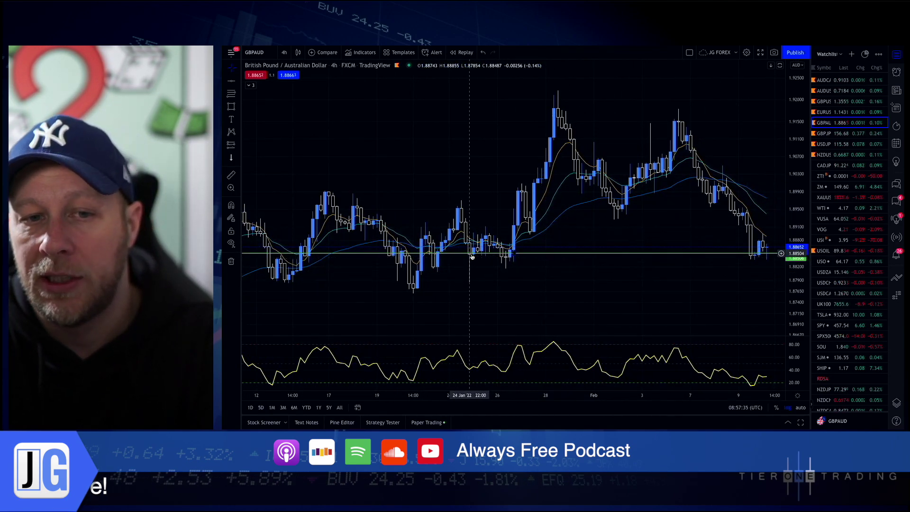
left_click_drag(662, 311, 569, 312)
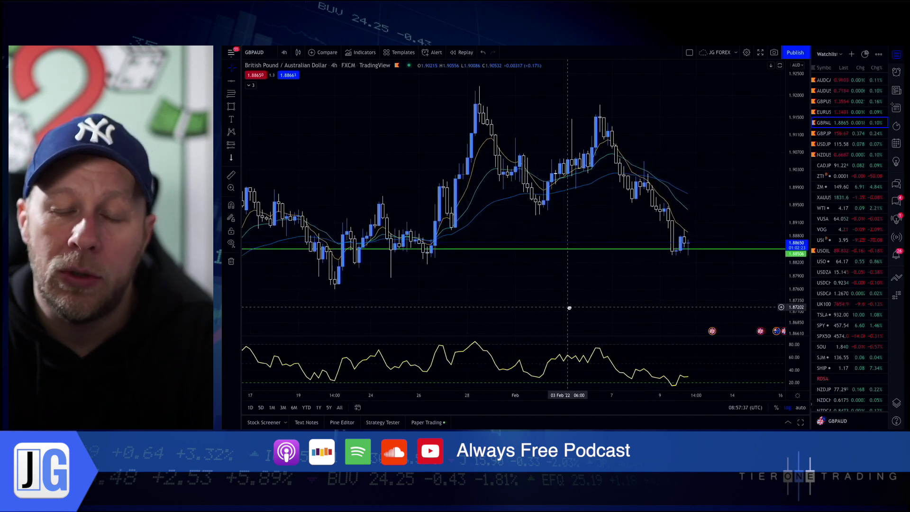
Draw a trend line from the 7 Feb peak partway down the decline.
left_click(252, 85)
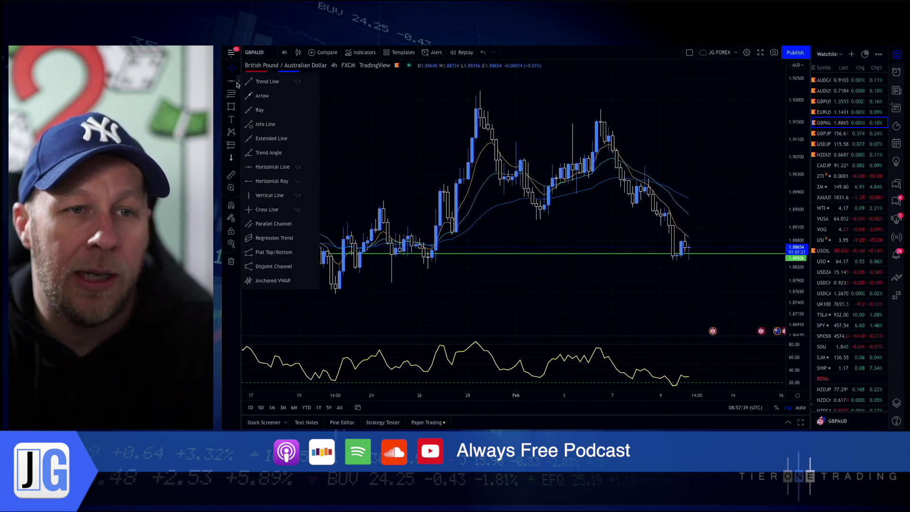
left_click(254, 85)
left_click(601, 111)
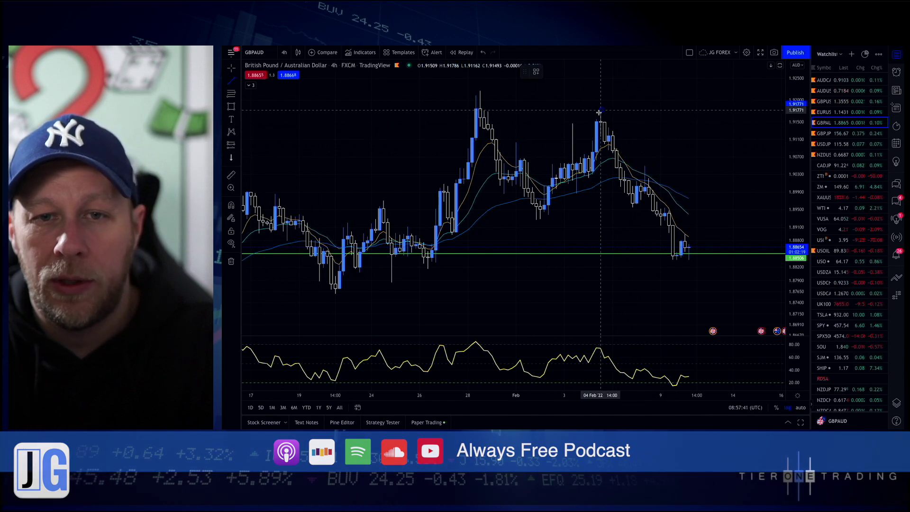
left_click(621, 174)
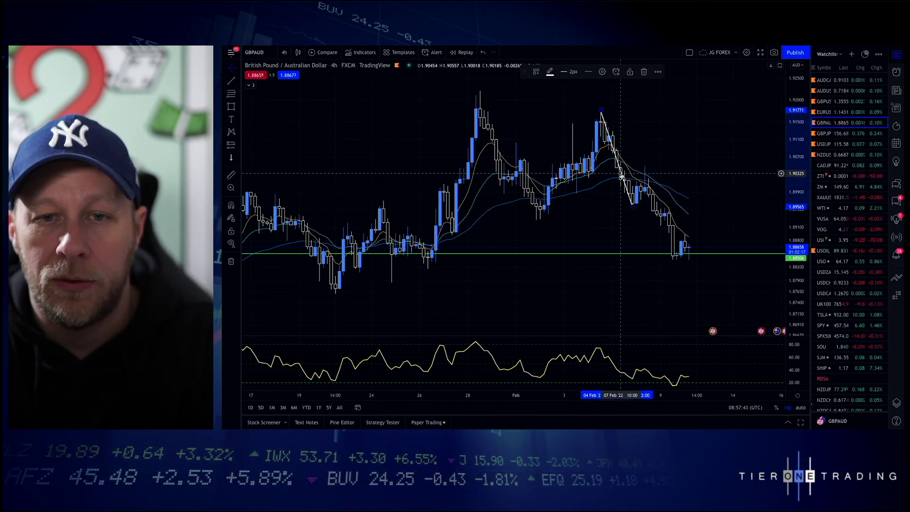
Clone the trend line and move the copy lower along the later decline.
right_click(622, 175)
left_click(643, 236)
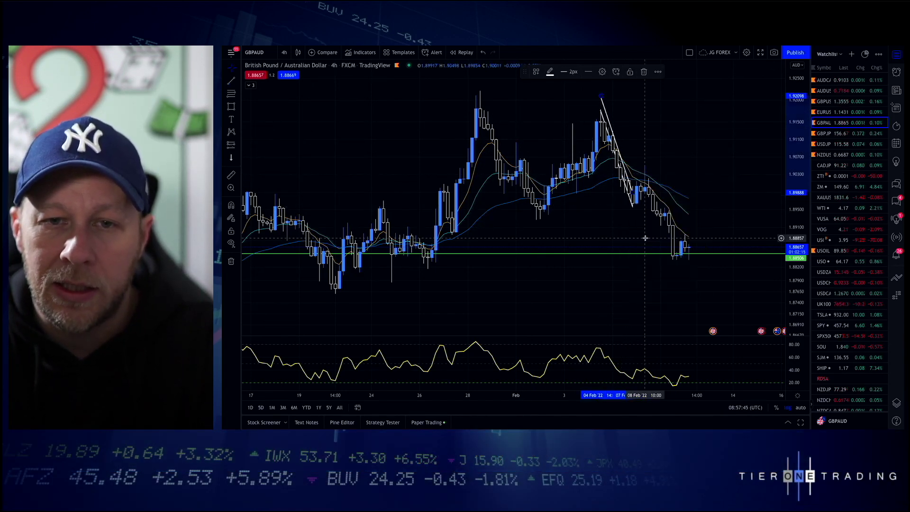
mouse_move(619, 151)
left_mouse_down()
mouse_move(664, 185)
mouse_move(664, 219)
left_mouse_up()
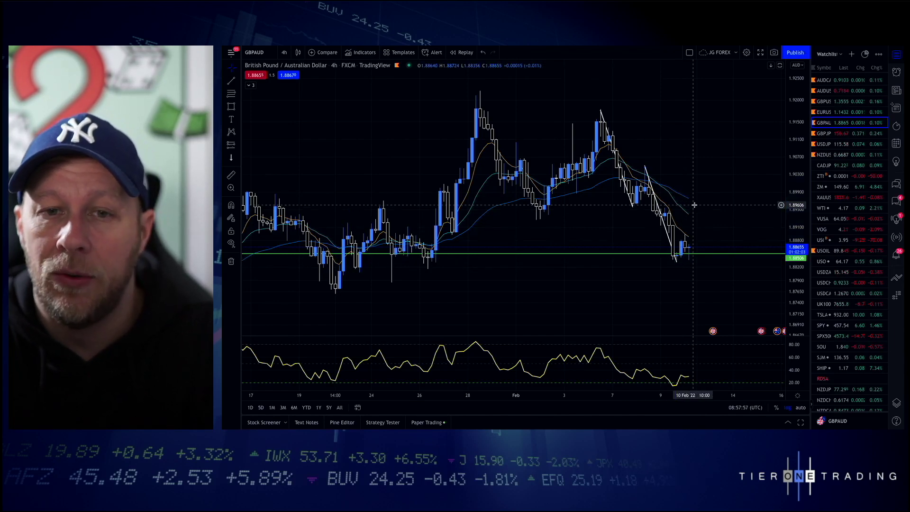
left_click_drag(681, 260, 697, 259)
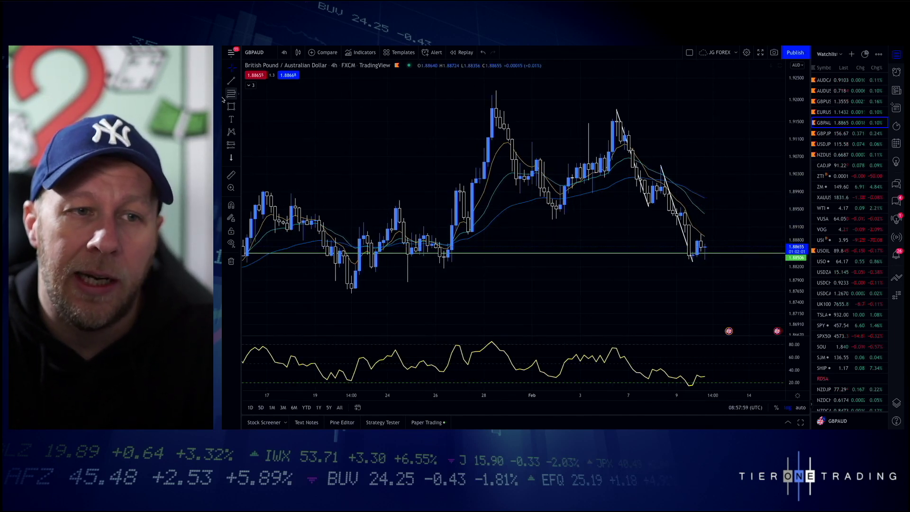
left_click(237, 95)
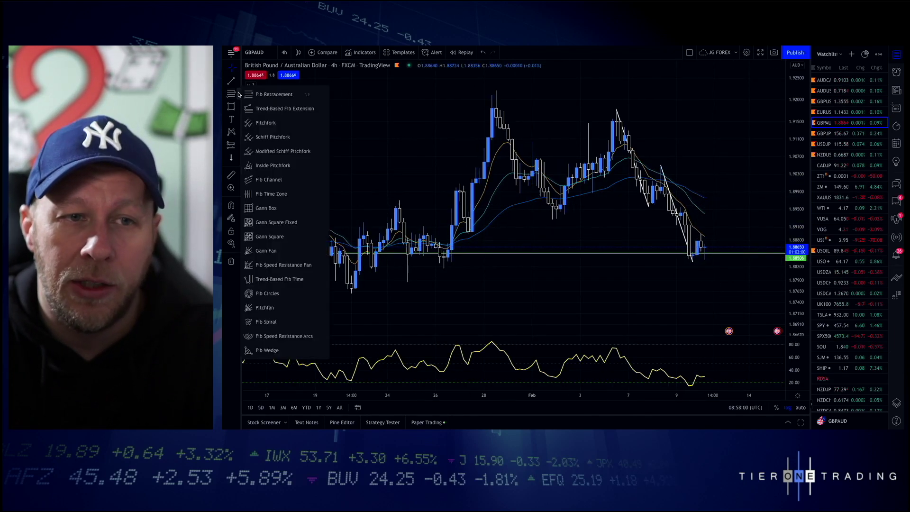
left_click(260, 108)
left_click(601, 108)
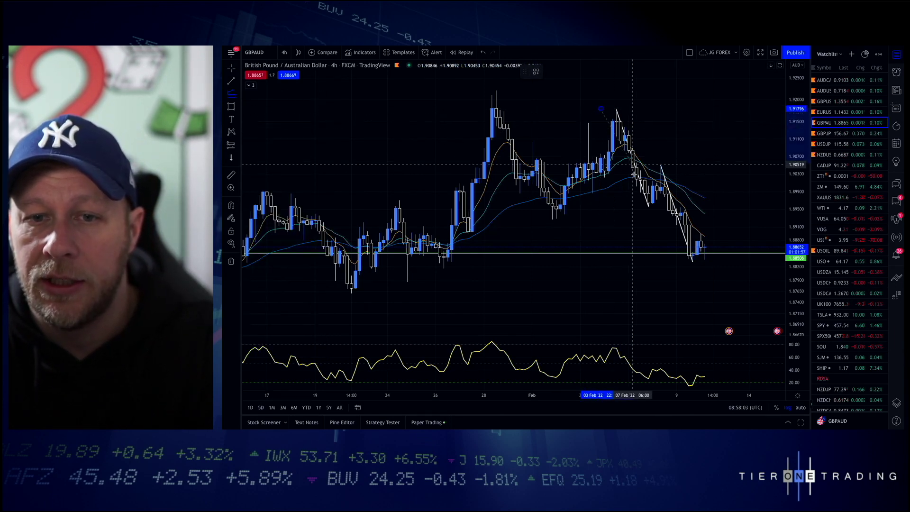
left_click(633, 207)
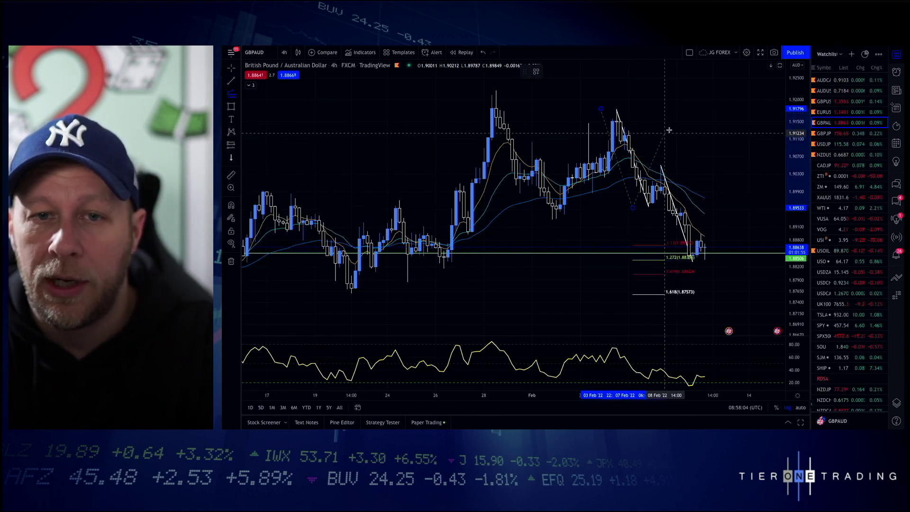
left_click(698, 108)
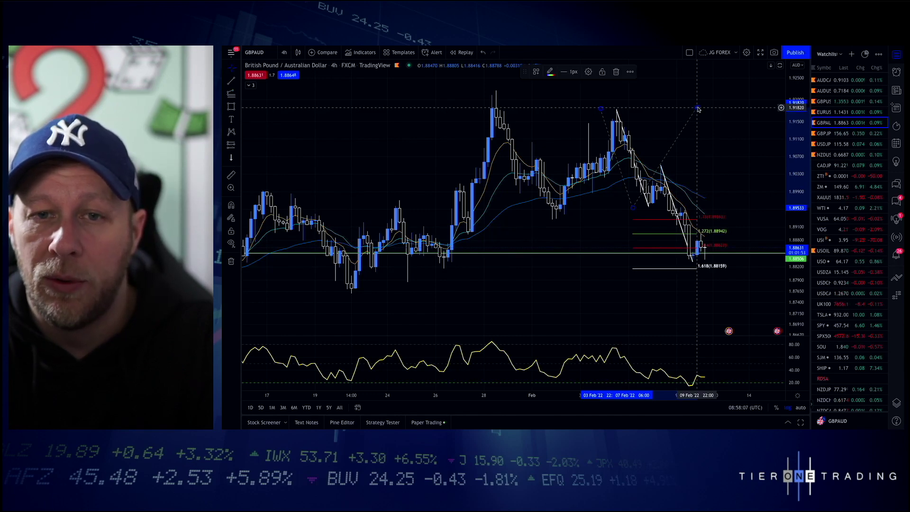
key("Delete")
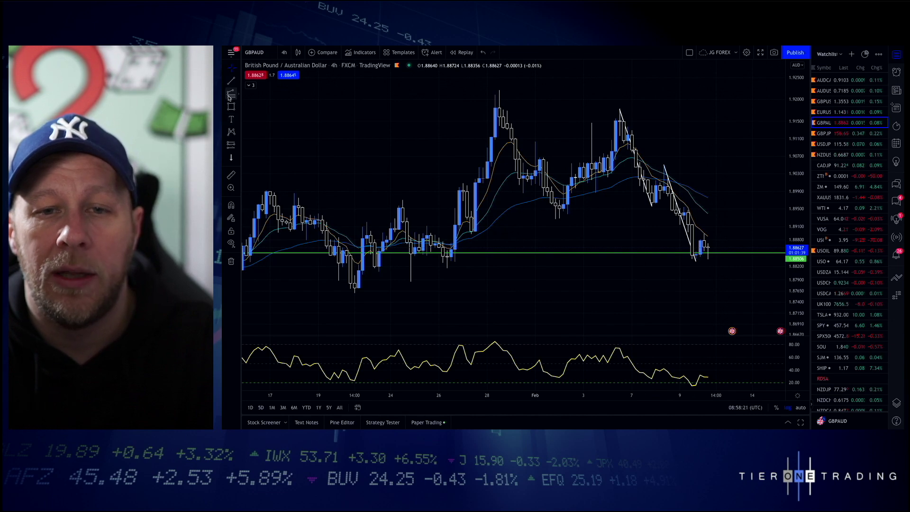
Draw the XABCD pattern from the late-January low X, 28 Jan peak A, to D at the recent low.
left_click(232, 132)
left_click(446, 269)
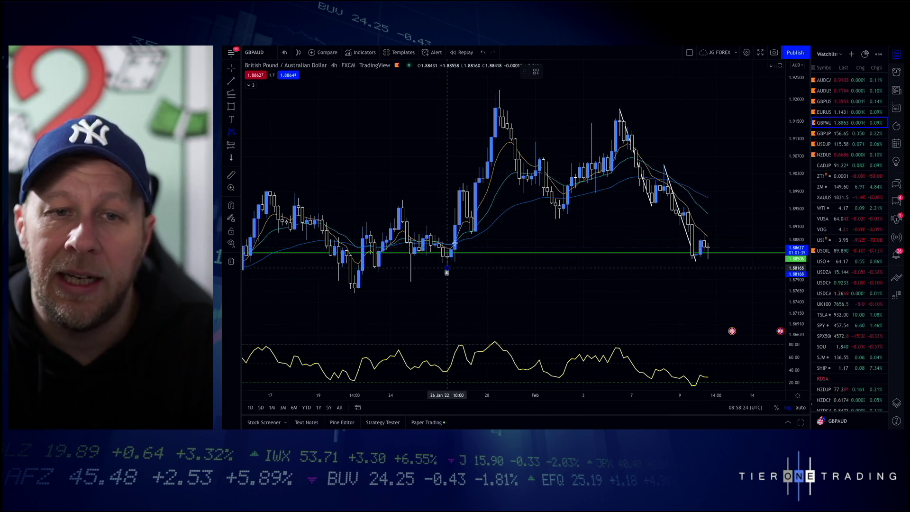
left_click(499, 87)
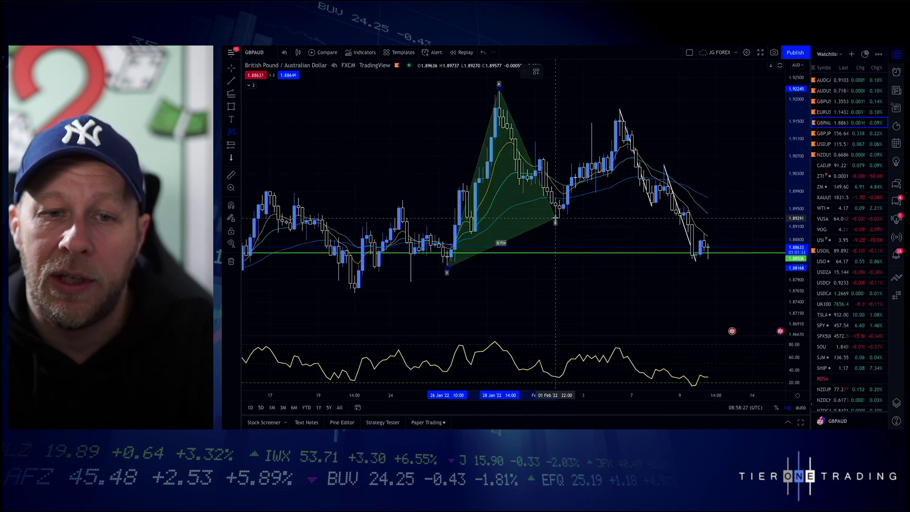
left_click(556, 220)
left_click(619, 104)
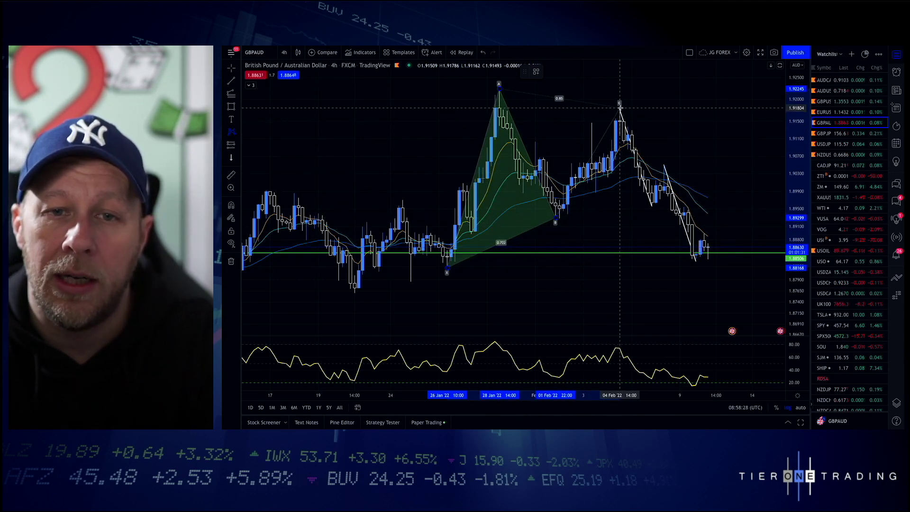
left_click(688, 256)
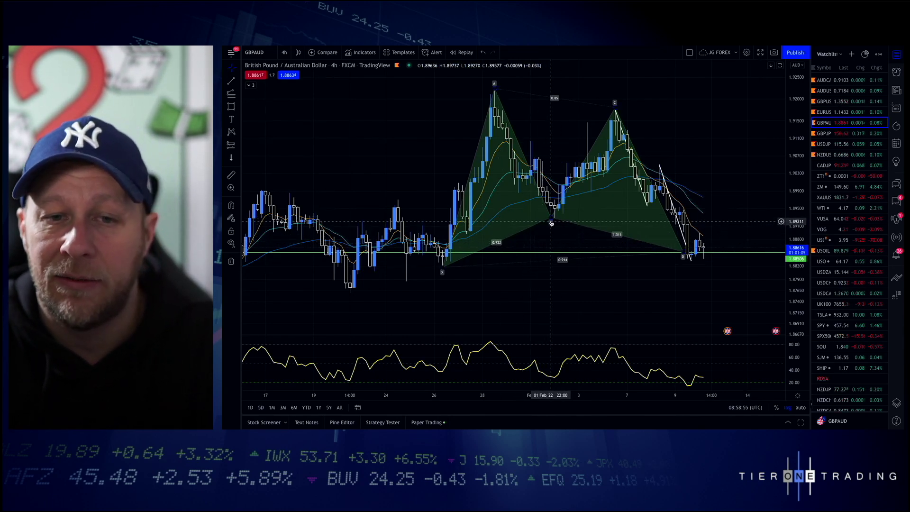
left_click_drag(730, 214, 709, 220)
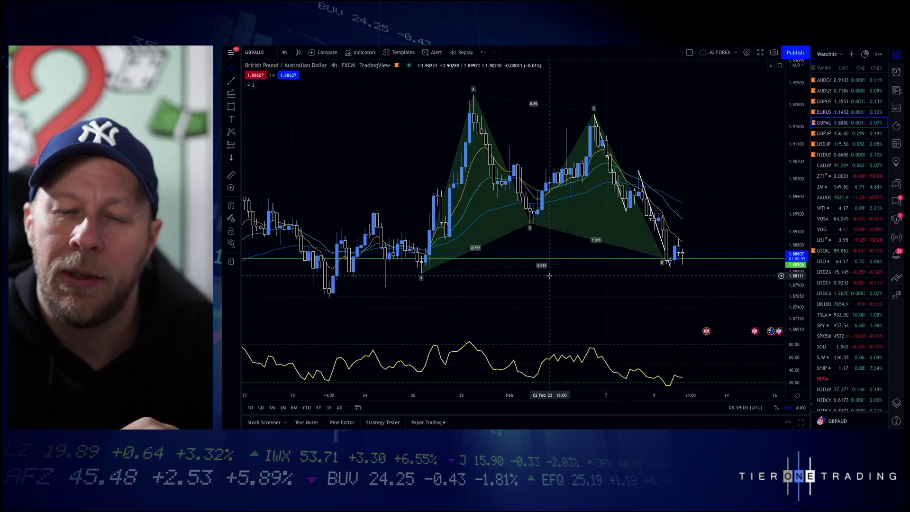
Switch to 1-hour candles and refit the price scale and chart to the latest hourly bars.
left_click_drag(693, 187, 716, 182)
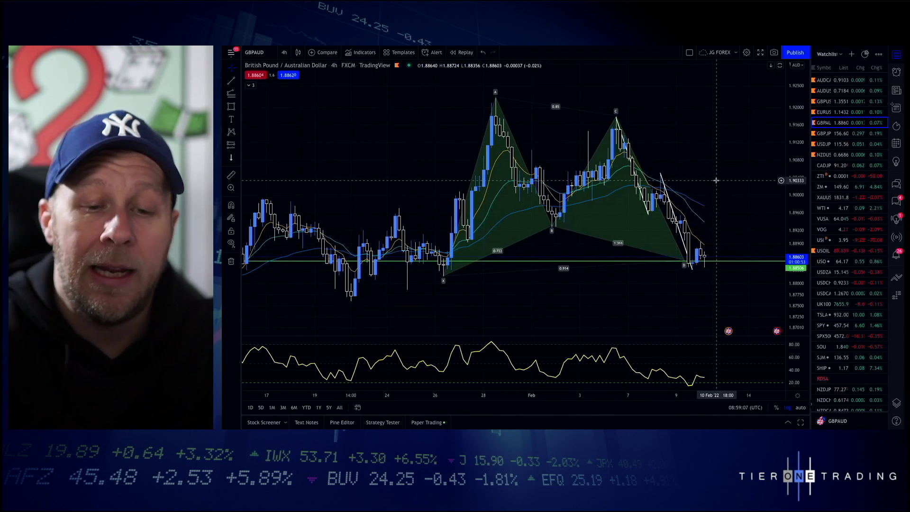
type("60")
key("Return")
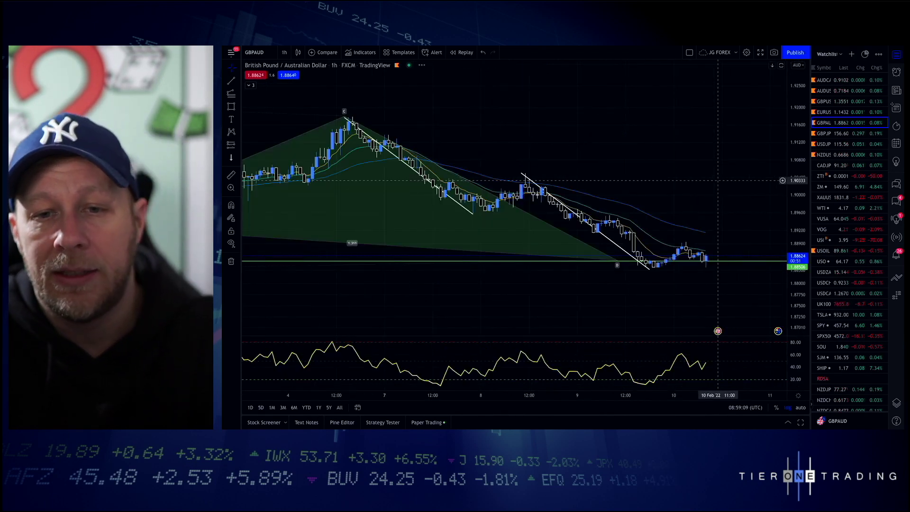
left_click_drag(796, 210, 796, 228)
left_click_drag(667, 246, 617, 249)
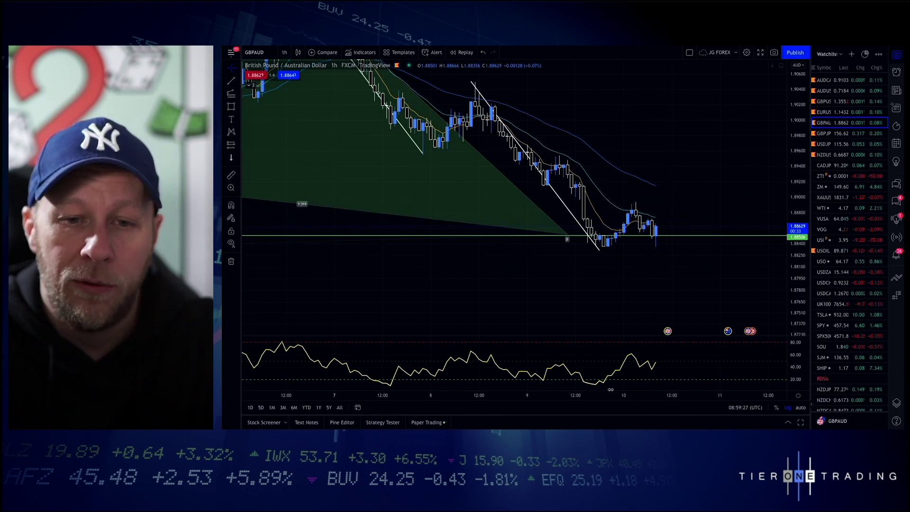
Draw a rising trend line on the RSI lows, lower the green line to about 1.8804, and bring up the chart's trading menu.
left_click(231, 82)
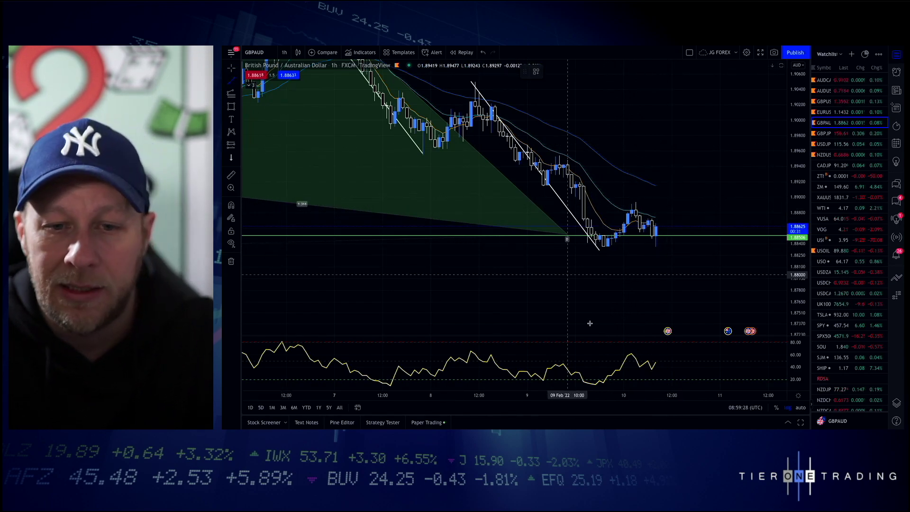
left_click(597, 384)
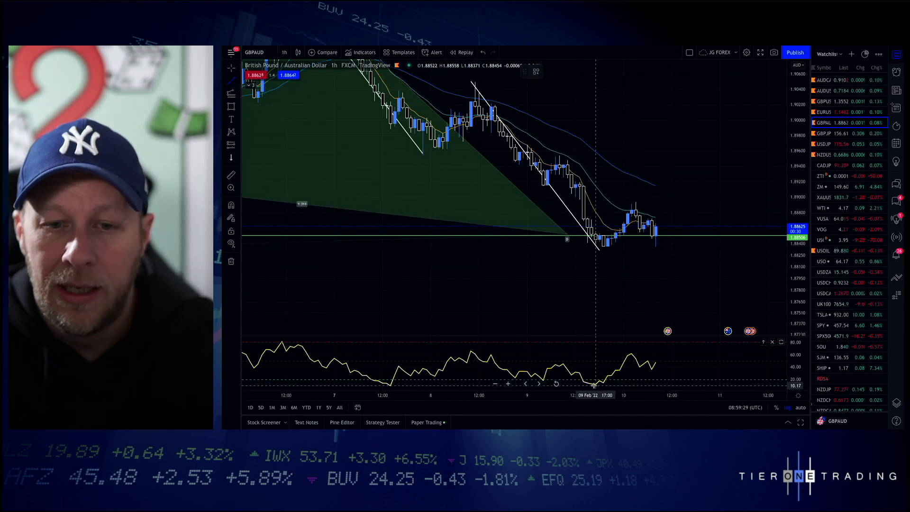
left_click(665, 366)
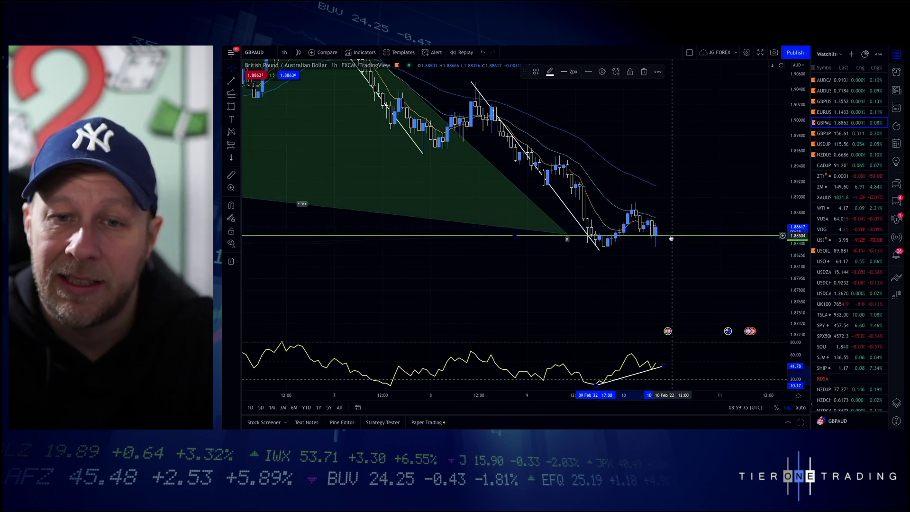
left_click_drag(671, 239, 665, 275)
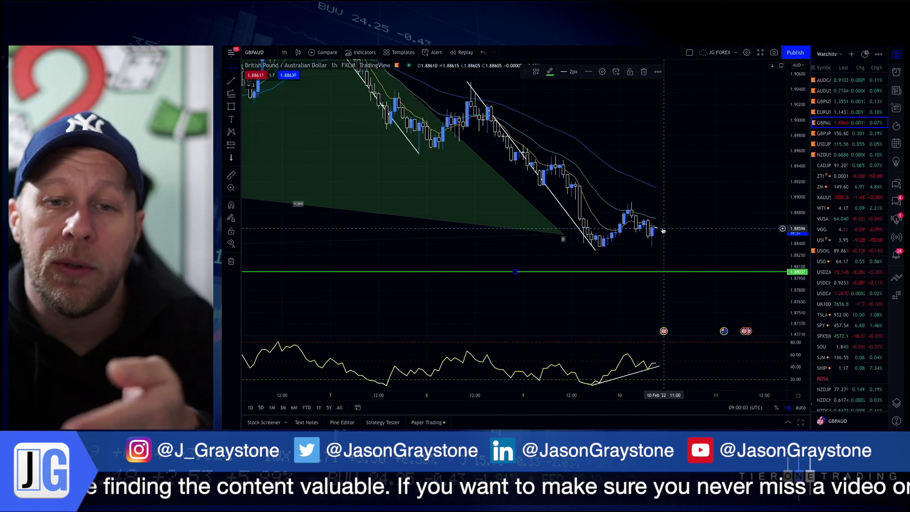
right_click(663, 230)
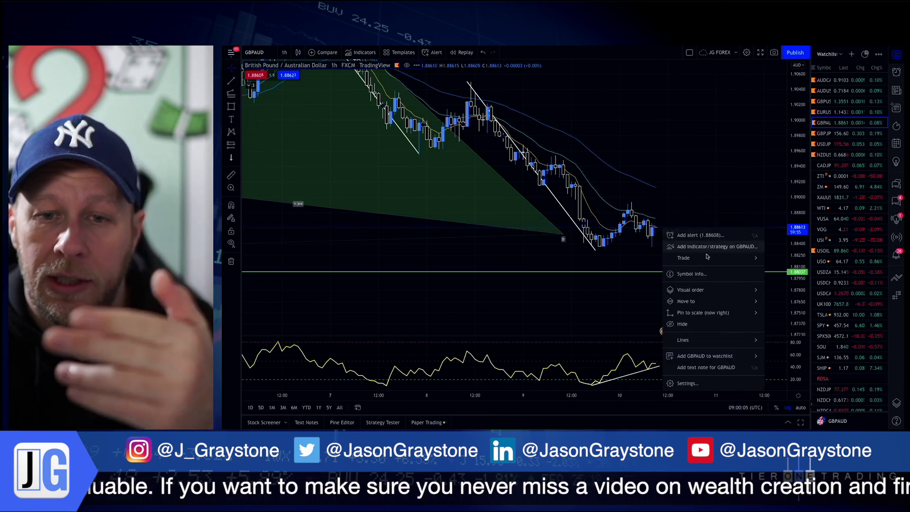
Place a 20,000-unit GBP/AUD paper market buy from a new order ticket.
mouse_move(739, 258)
left_click(805, 261)
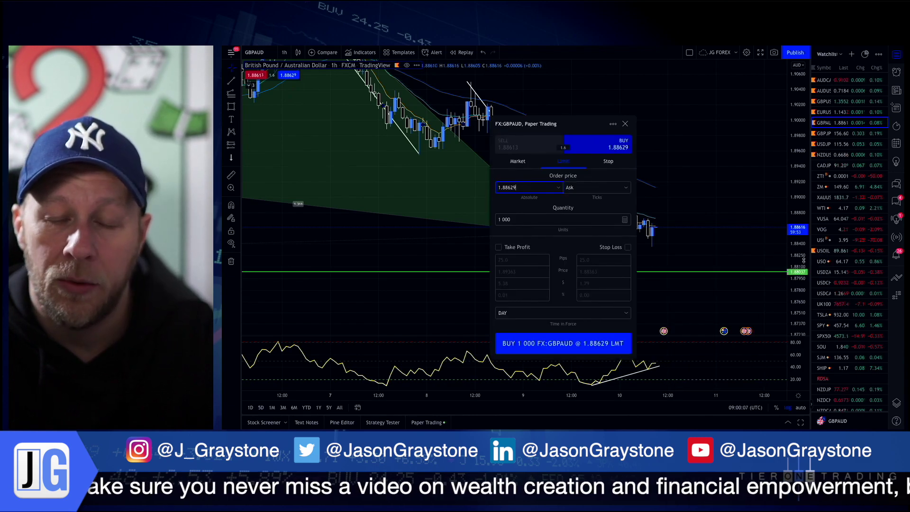
left_click(518, 161)
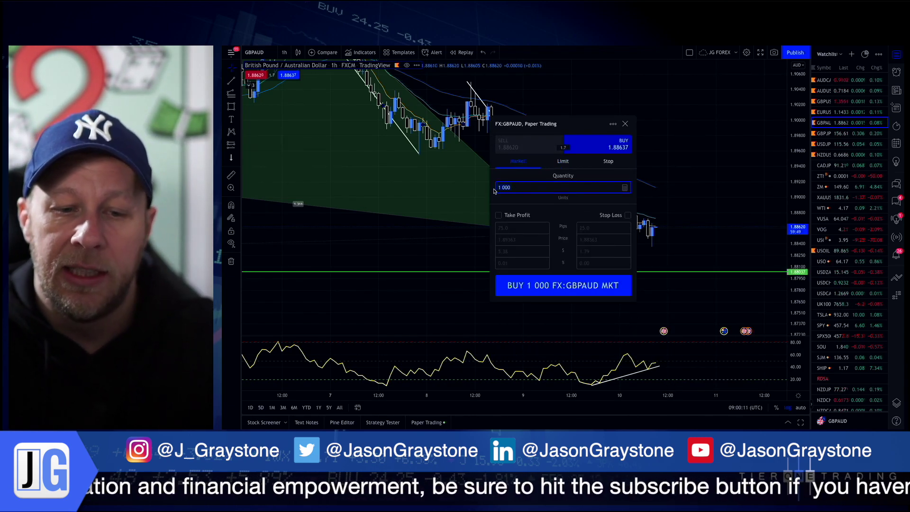
key("BackSpace")
key("BackSpace")
key("BackSpace")
key("BackSpace")
key("BackSpace")
type("20000")
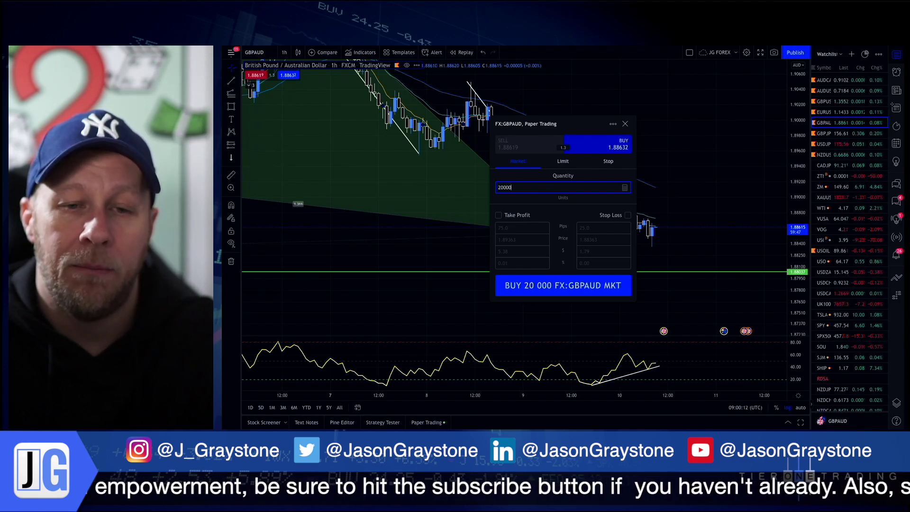
left_click(553, 280)
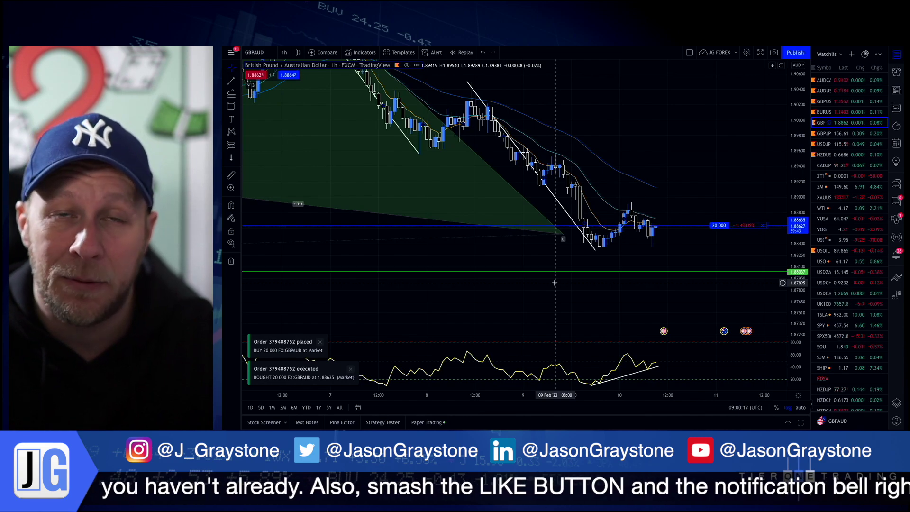
scroll(554, 283, "down", 3)
scroll(555, 283, "down", 2)
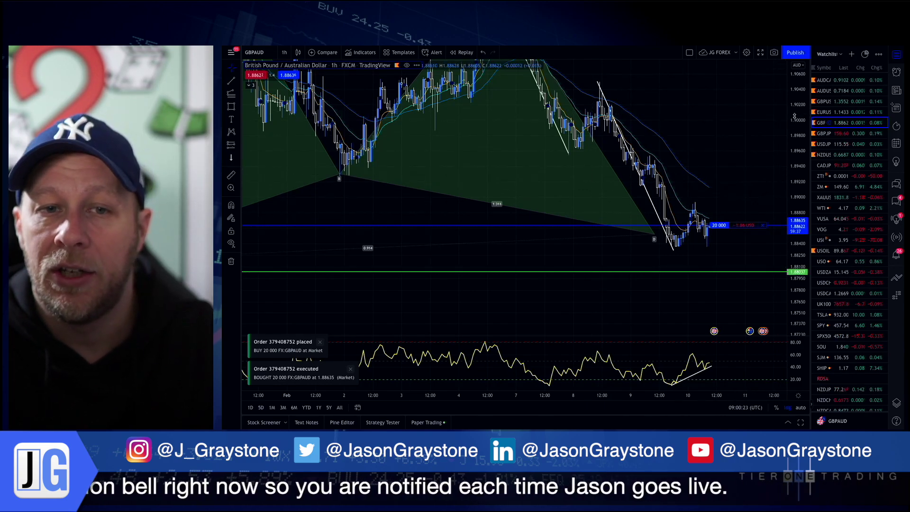
Draw a Fib Retracement anchored at the pattern's C peak and ending at the recent low.
left_click_drag(797, 229, 788, 240)
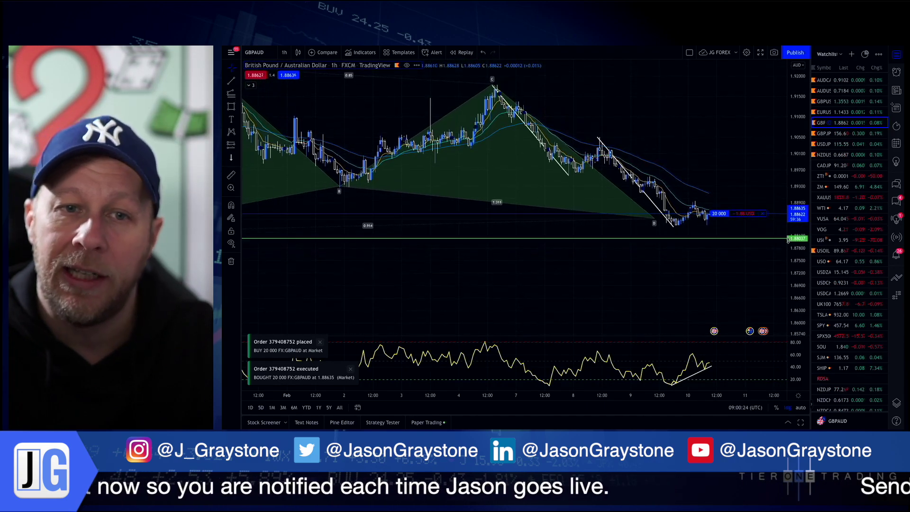
left_click(237, 93)
left_click(271, 95)
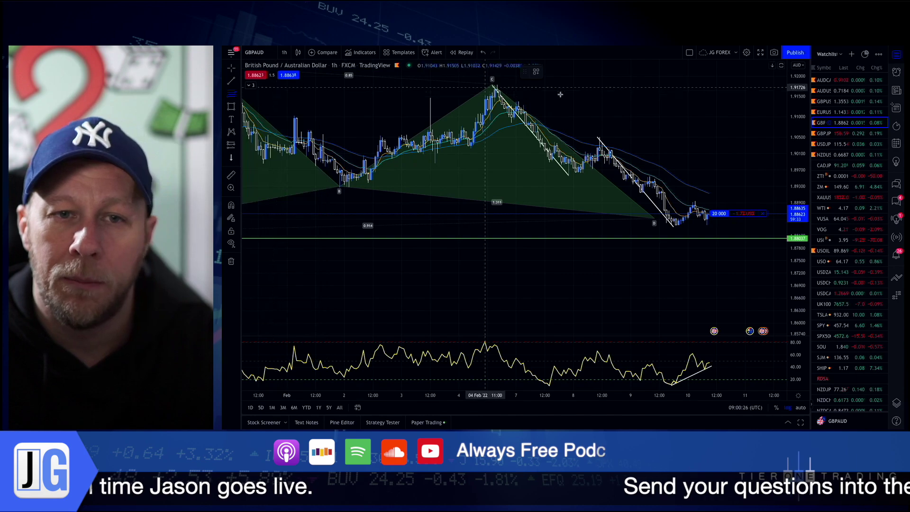
left_click(518, 84)
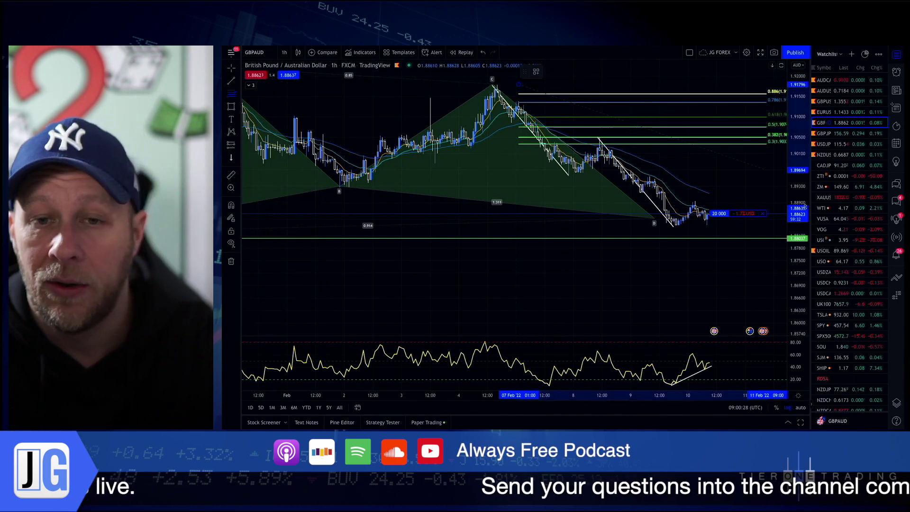
left_click(733, 225)
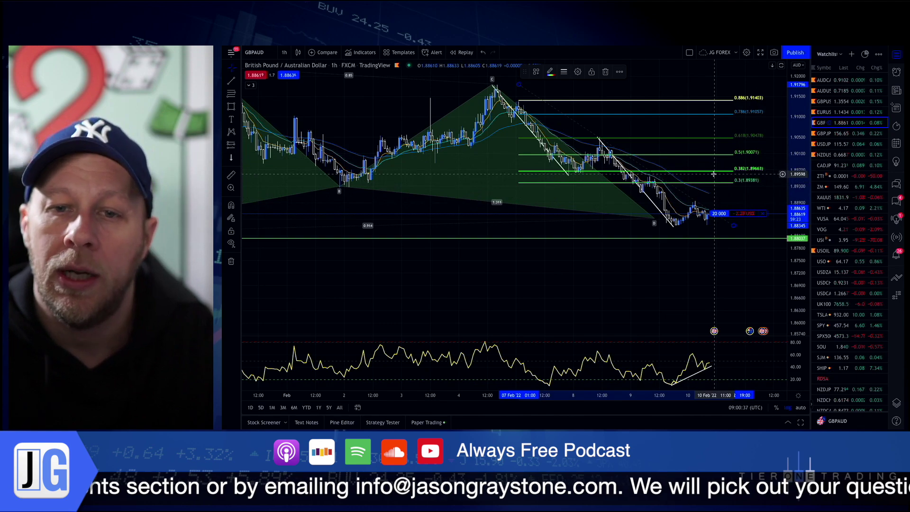
scroll(714, 174, "down", 5)
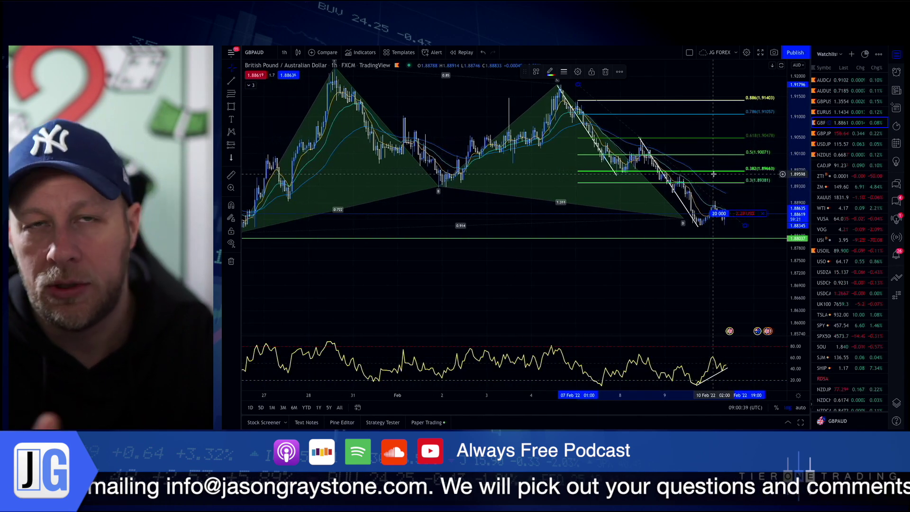
scroll(570, 189, "up", 2)
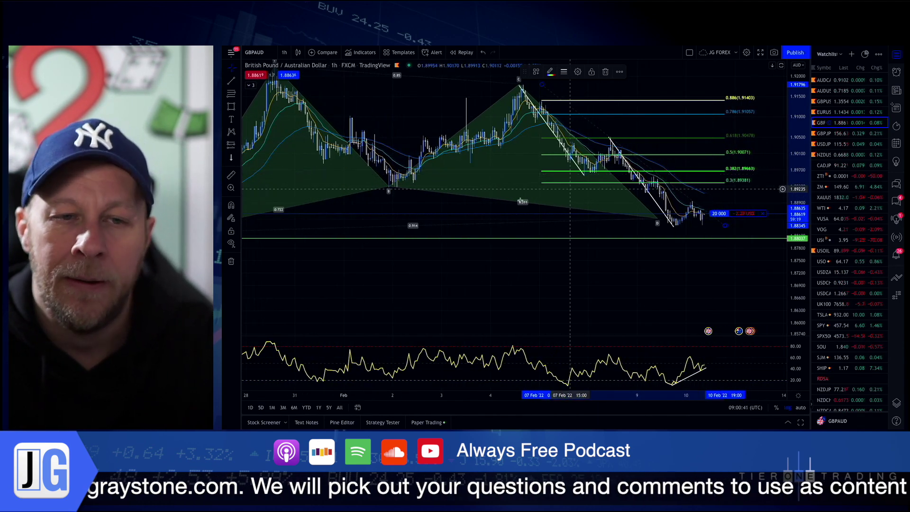
Draw a horizontal line near 1.8944 from the B point past the latest candles.
left_click(231, 81)
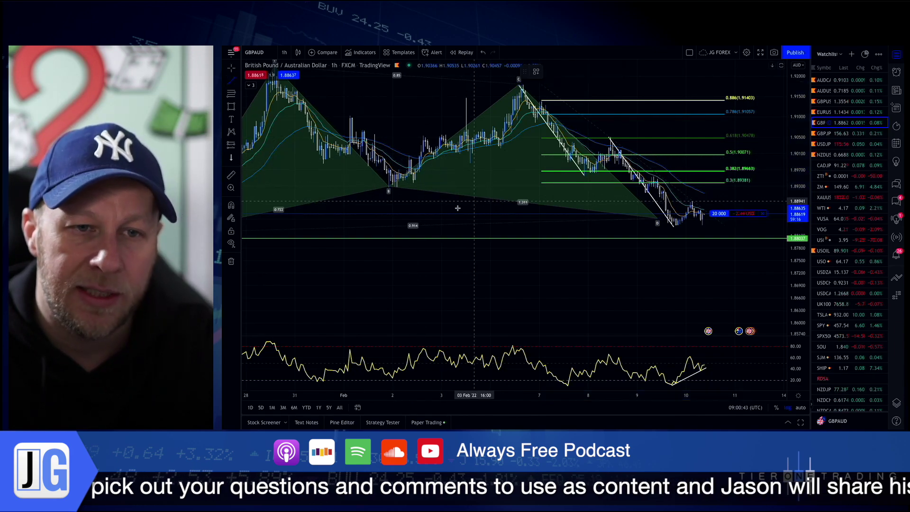
left_click(376, 183)
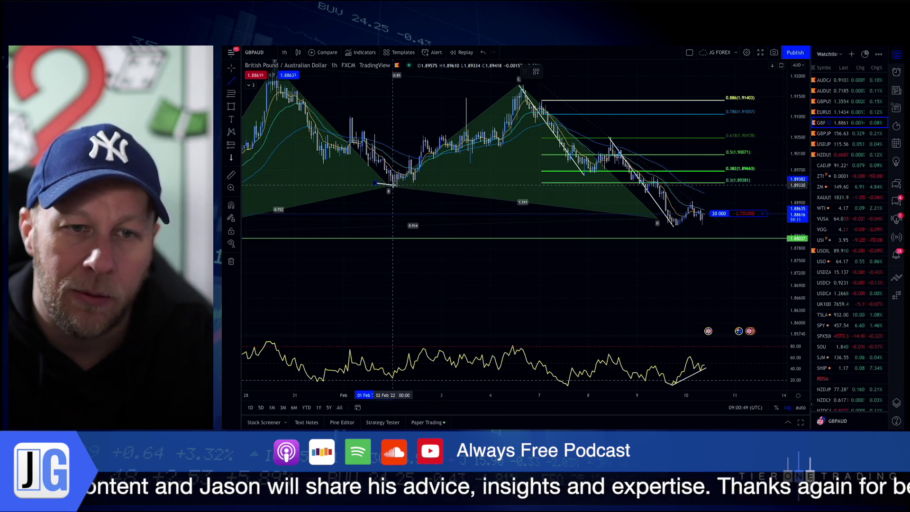
left_click(756, 180)
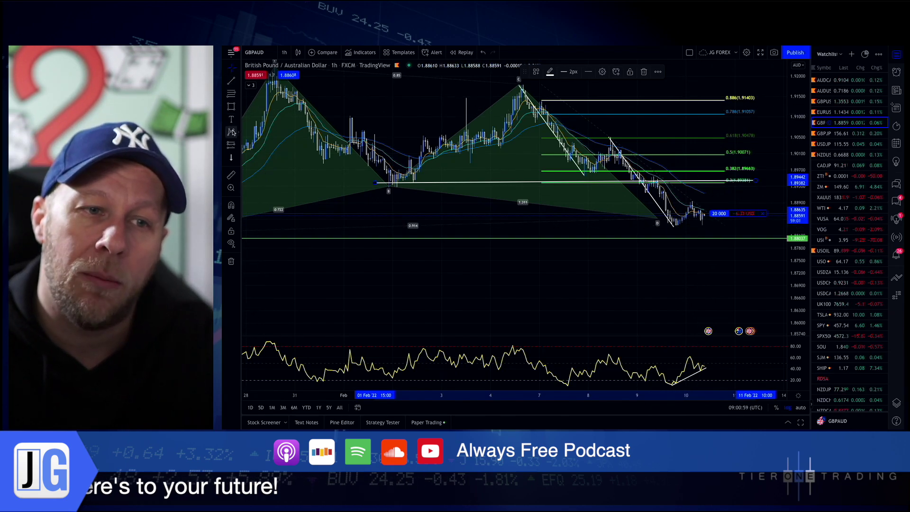
Place a short-position drawing by mistake and delete it.
left_click(238, 146)
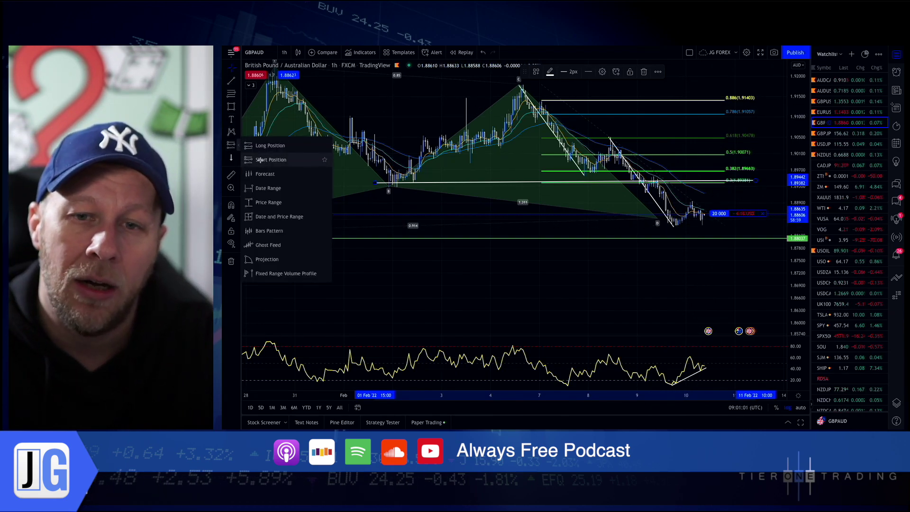
left_click(263, 160)
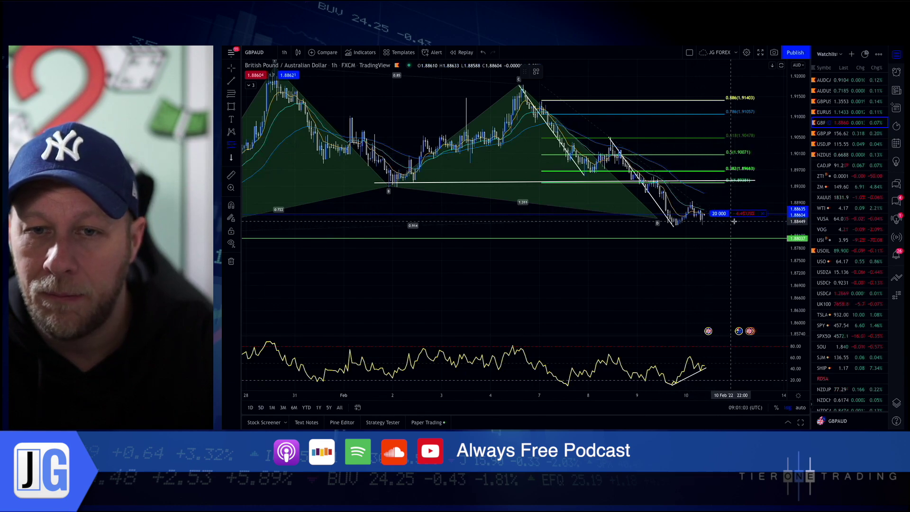
left_click(710, 213)
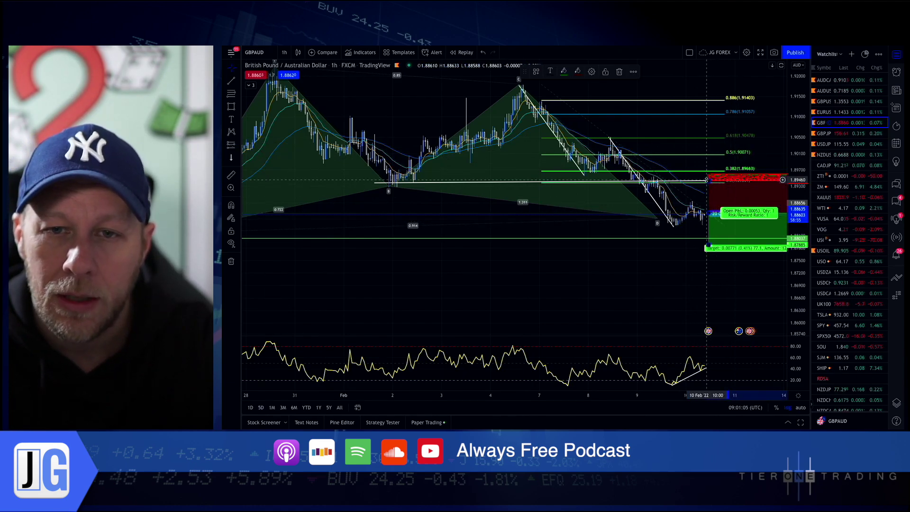
key("Delete")
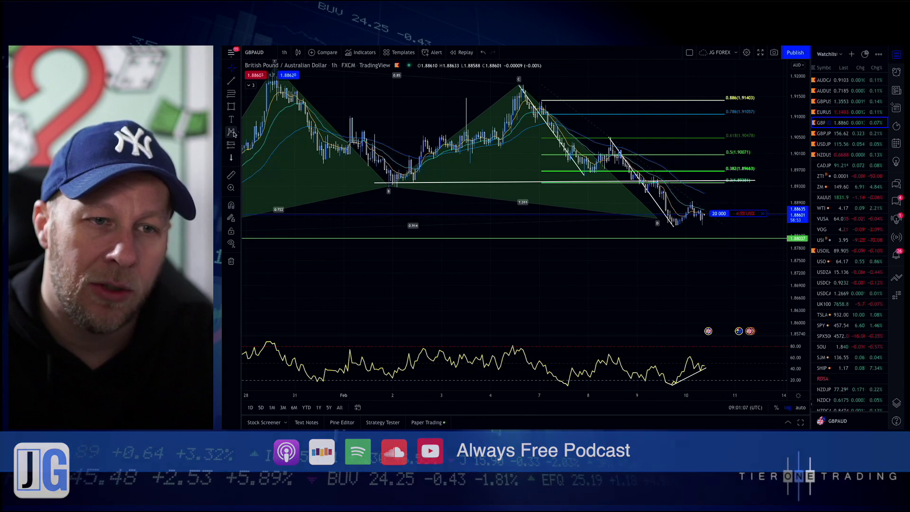
Add a long-position drawing after the latest candles, targeting about 1.8945 with a stop near 1.8808.
left_click(239, 145)
left_click(261, 146)
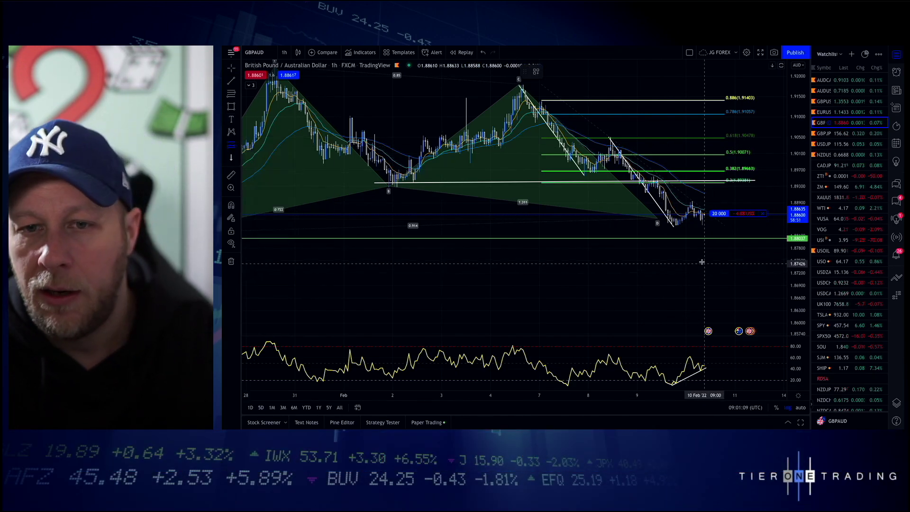
left_click(707, 214)
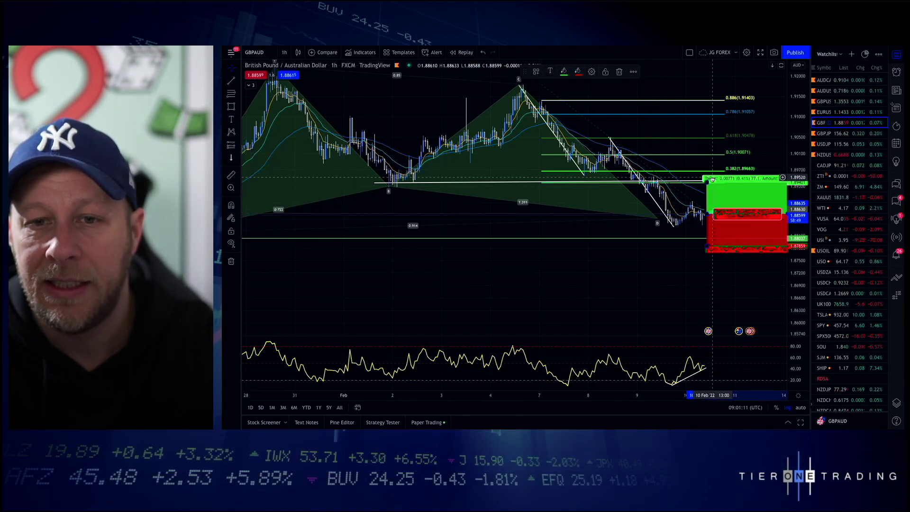
left_click_drag(704, 249, 707, 237)
left_click_drag(707, 180, 707, 179)
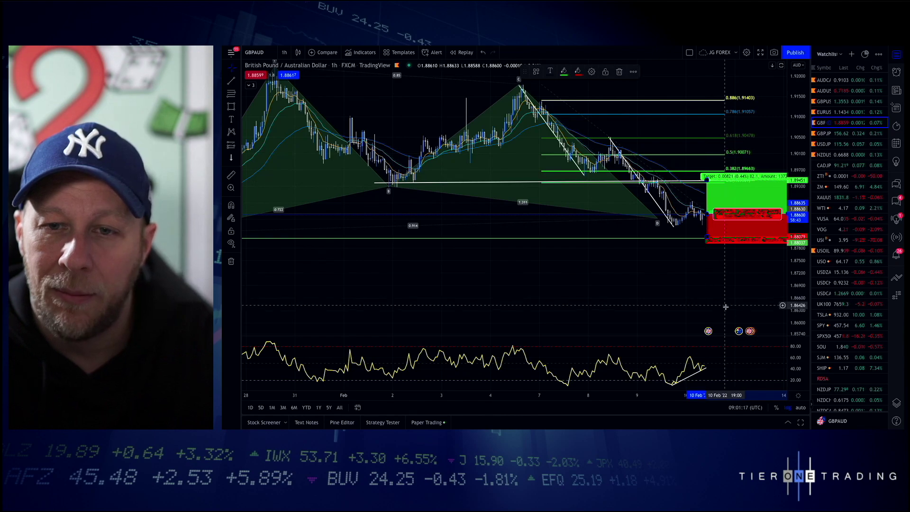
left_click_drag(707, 308, 675, 307)
left_click_drag(721, 265, 665, 266)
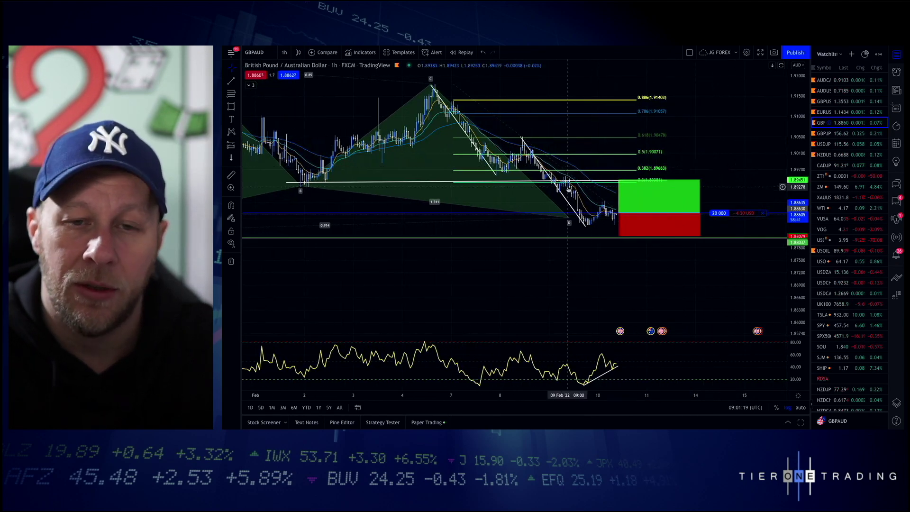
Give the 20,000-unit long a stop-loss at 1.8807 and take-profit at 1.8943, and apply the modification.
double_click(719, 213)
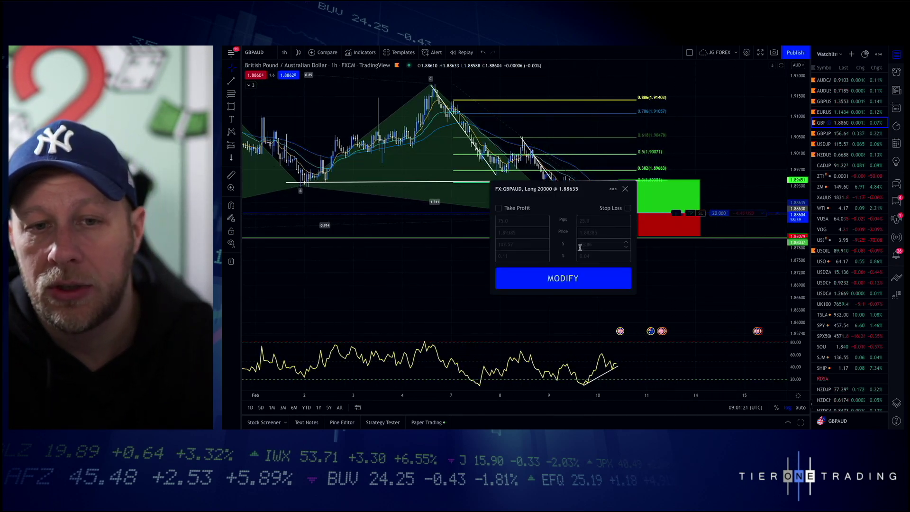
left_click(628, 208)
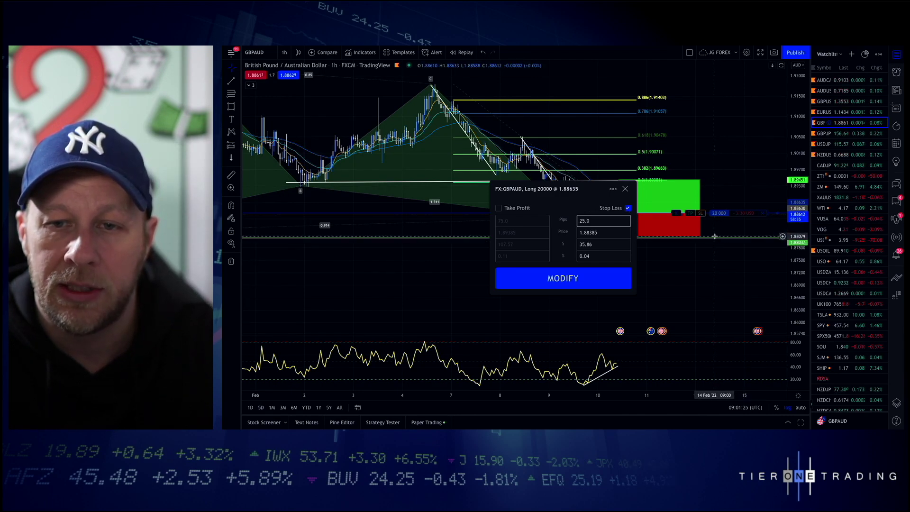
double_click(611, 233)
type("1.8807")
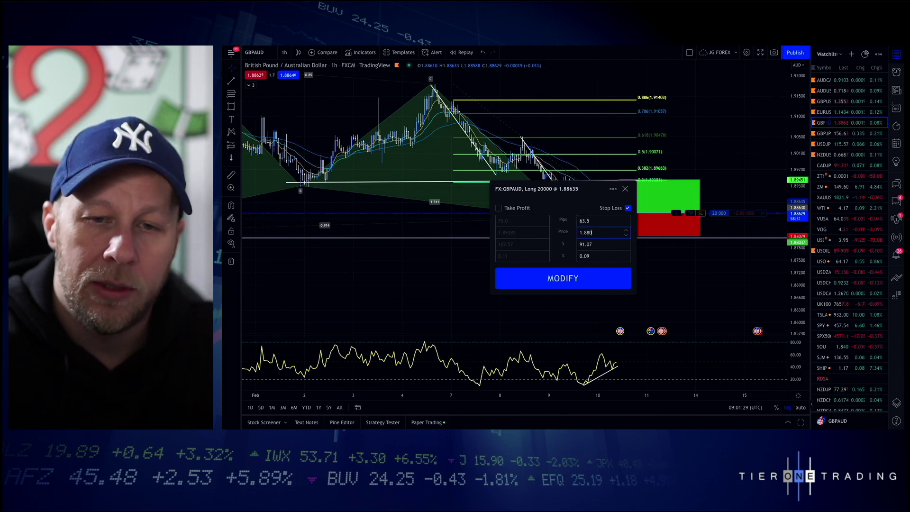
left_click(499, 208)
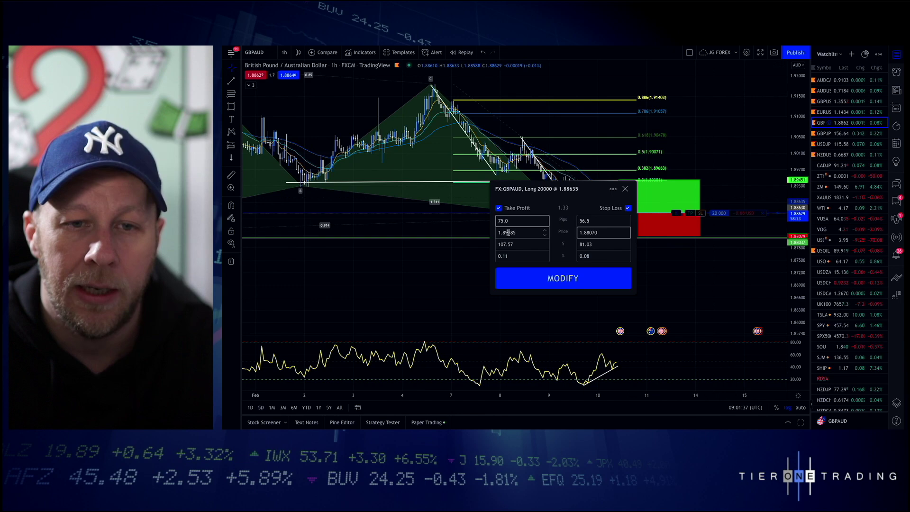
double_click(524, 232)
type("1.8943")
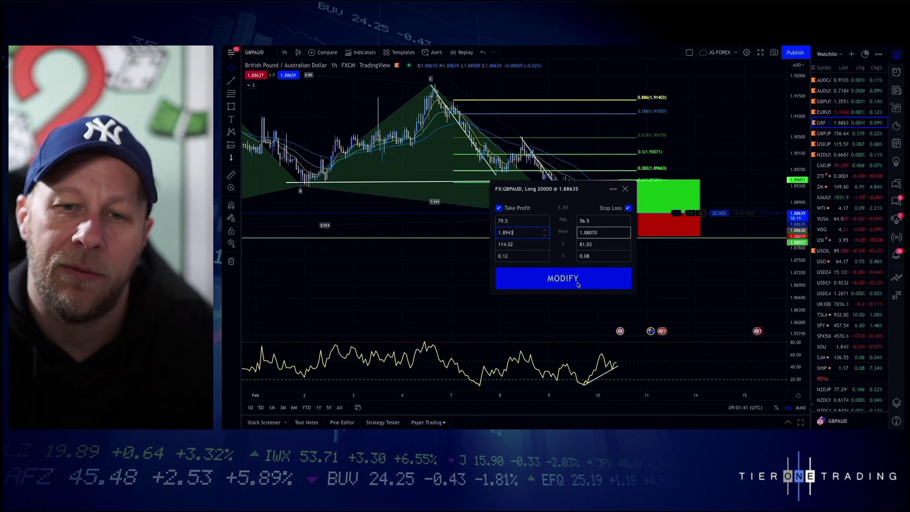
left_click(579, 279)
left_click_drag(722, 182, 718, 152)
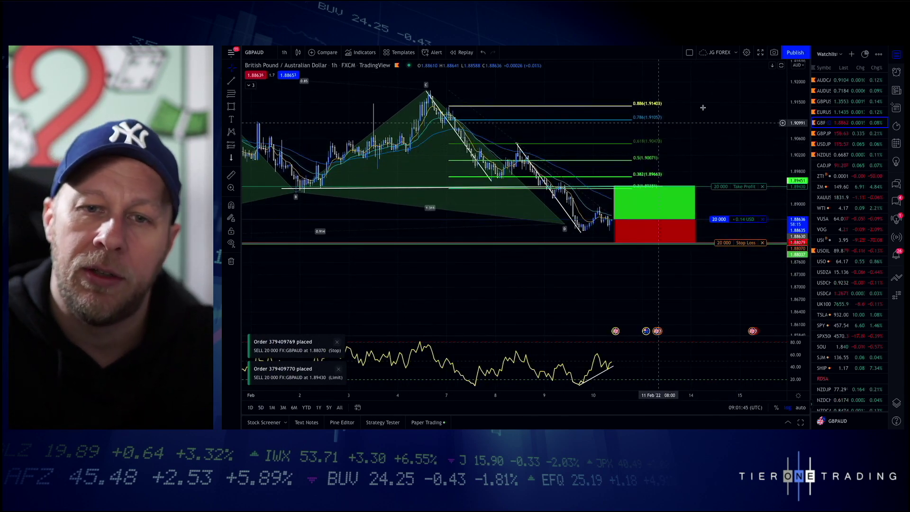
Delete the Fibonacci retracement, reframe the chart, and select the long-position box to show its target.
left_click(632, 103)
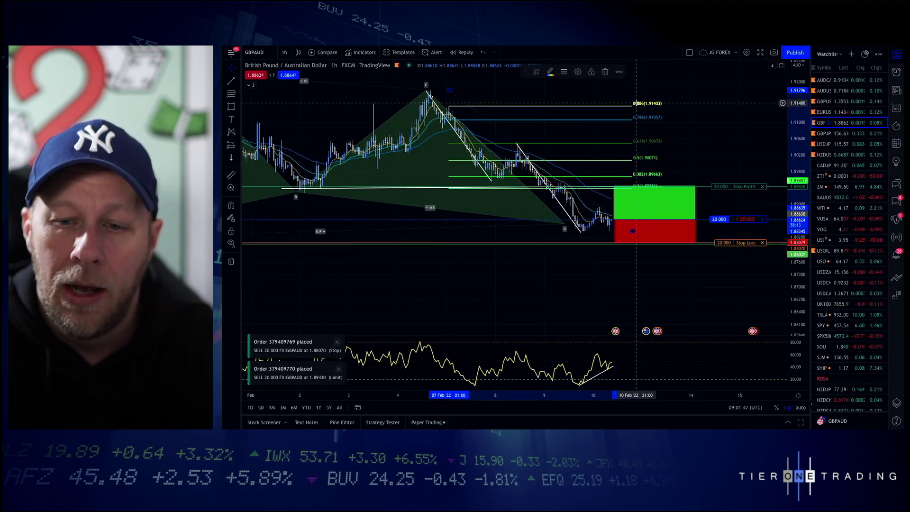
key("Delete")
scroll(636, 103, "down", 5)
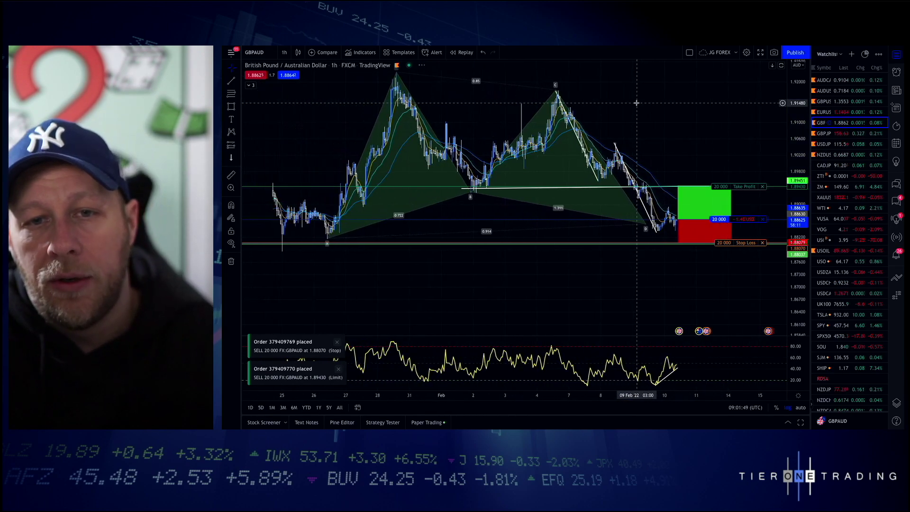
left_click_drag(664, 139, 649, 152)
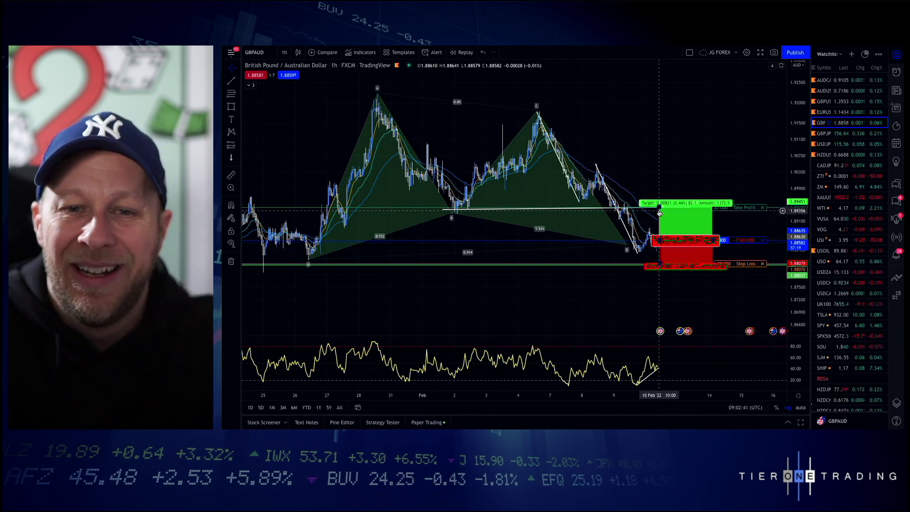
left_click_drag(637, 250, 621, 166)
left_click(631, 239)
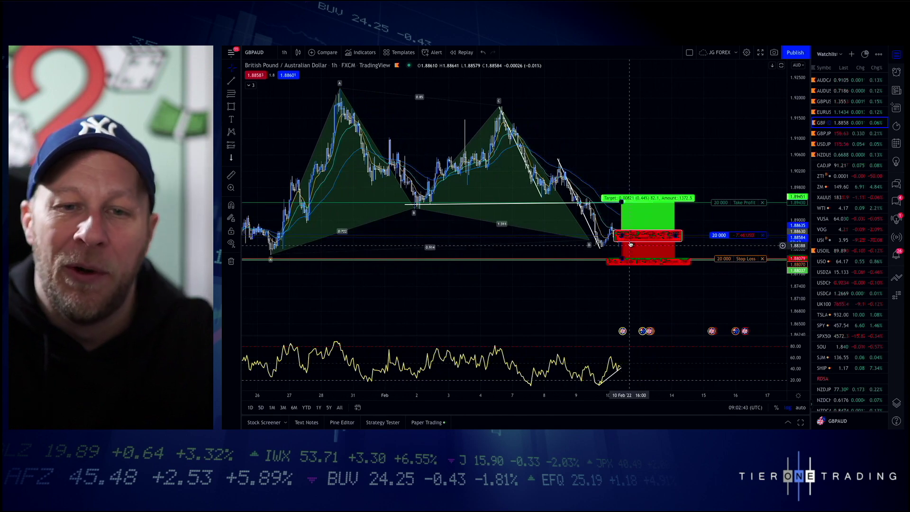